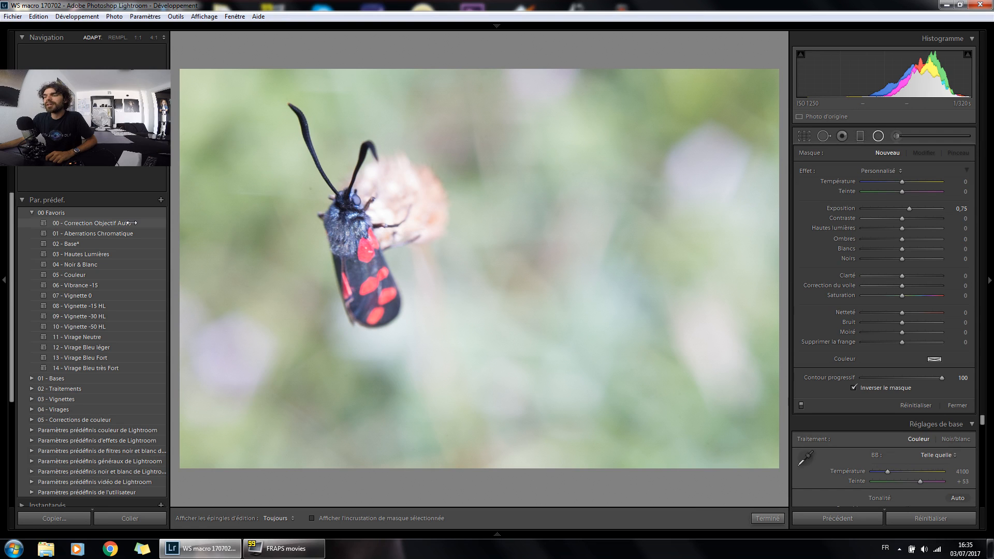
# Step: Apply the presets 01 - Aberrations Chromatique, 02 - Base*, 06 - Vibrance -15 and 13 - Virage Bleu Fort to the insect photo
pyautogui.click(125, 233)
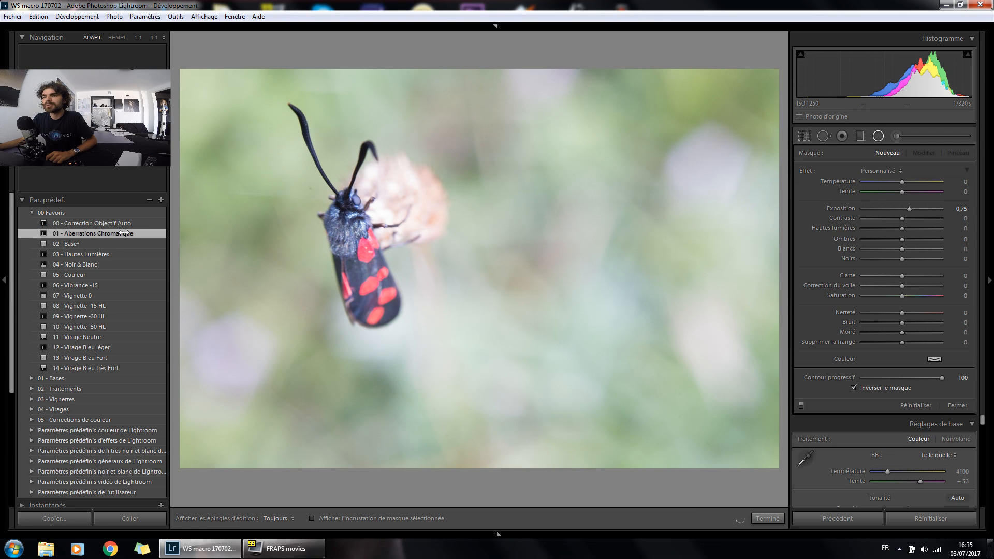
pyautogui.click(95, 244)
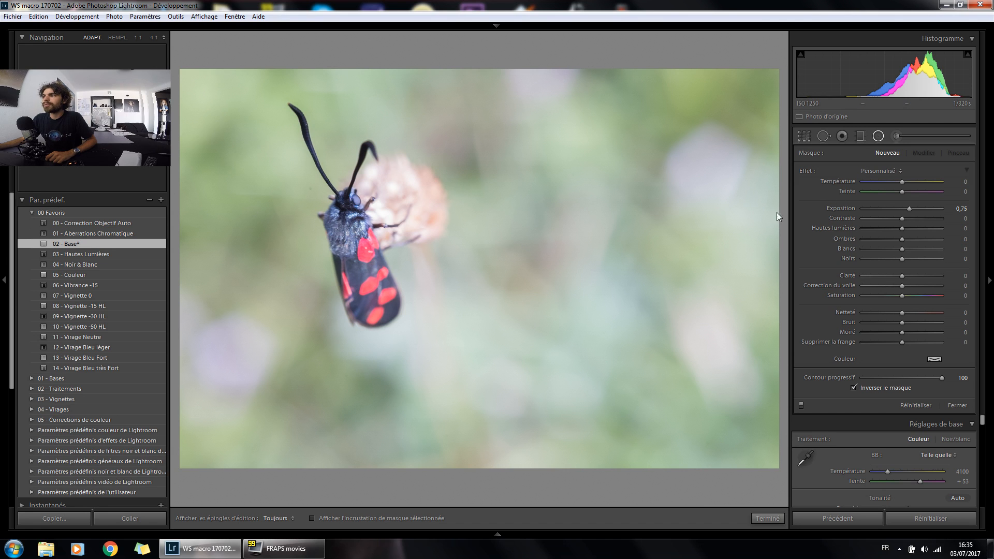
pyautogui.click(879, 136)
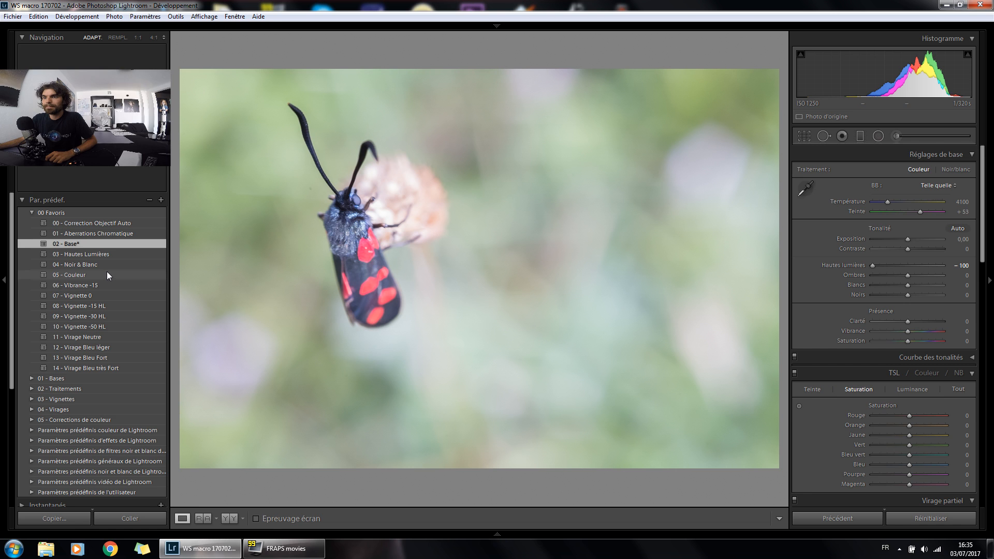
pyautogui.click(102, 285)
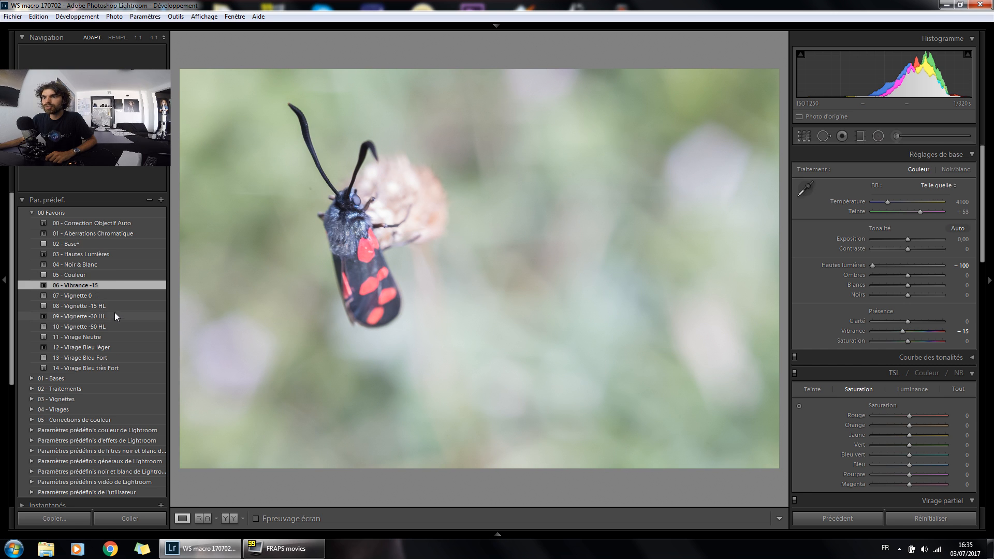
pyautogui.click(111, 358)
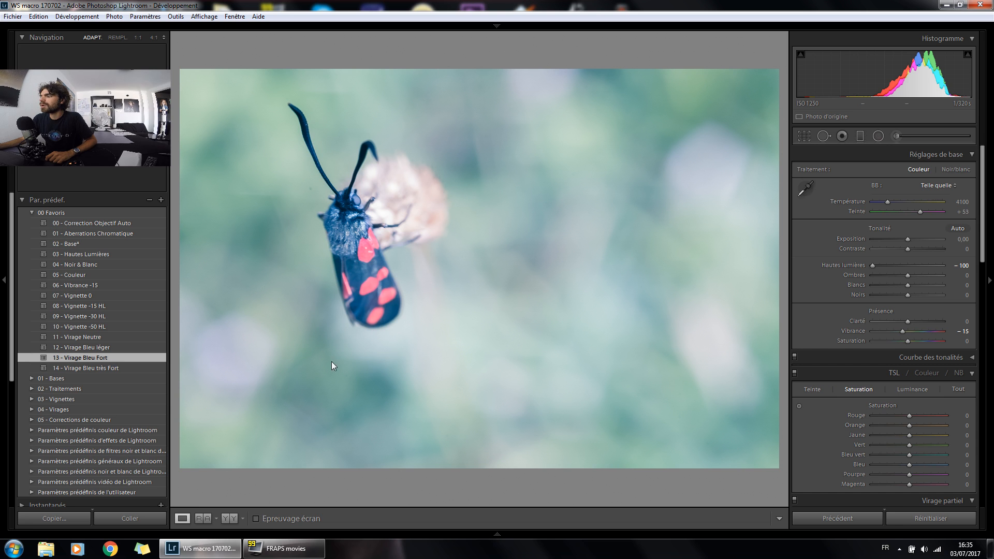
# Step: Warm the photo by setting the white balance temperature to 6779, and compare it side by side with the original
pyautogui.scroll(-5, 916, 445)
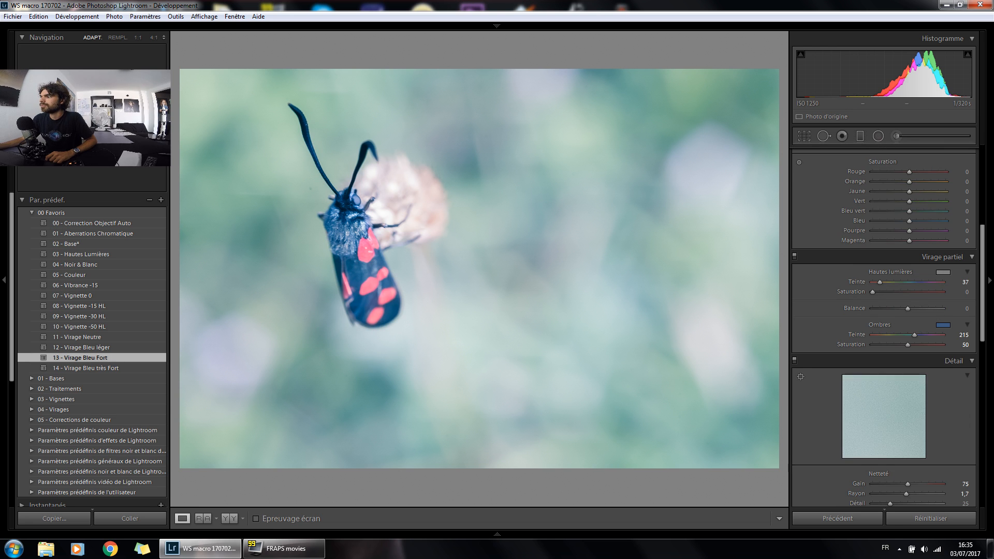
pyautogui.scroll(5, 943, 413)
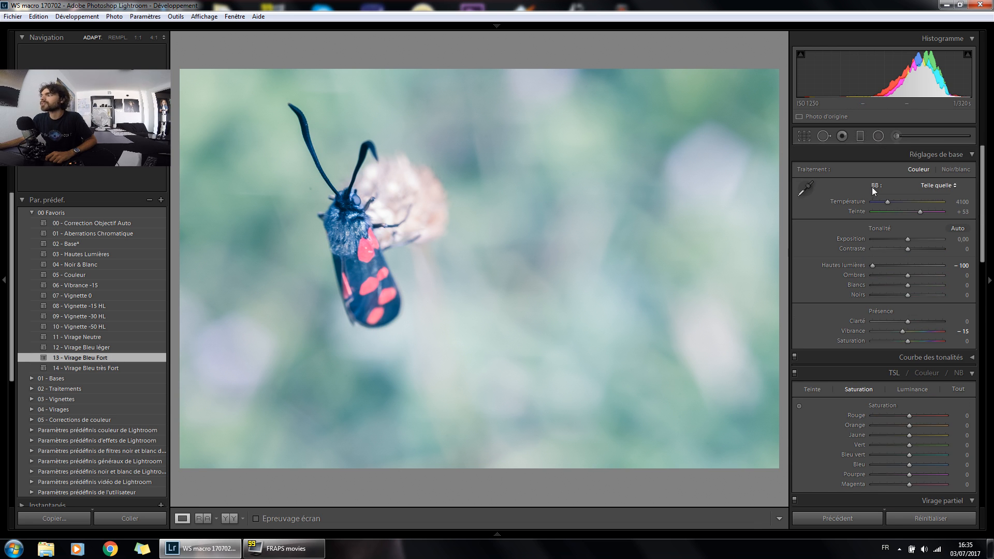
pyautogui.moveTo(888, 201); pyautogui.dragTo(906, 201)
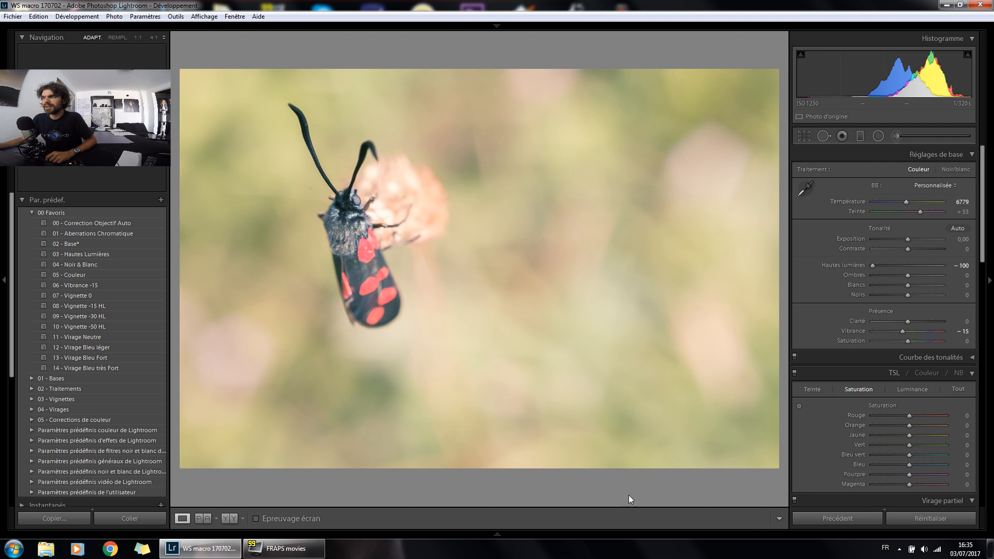
pyautogui.click(231, 521)
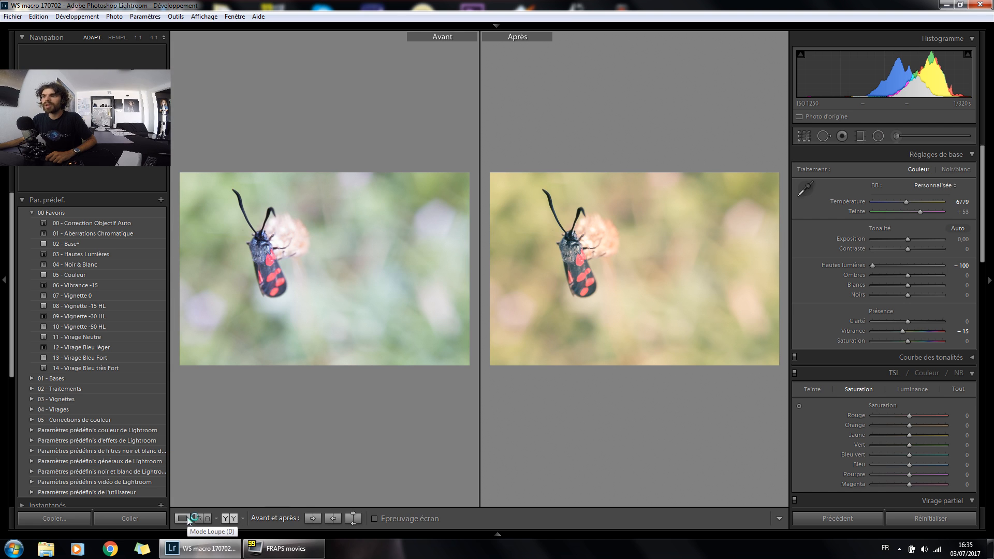
pyautogui.click(183, 518)
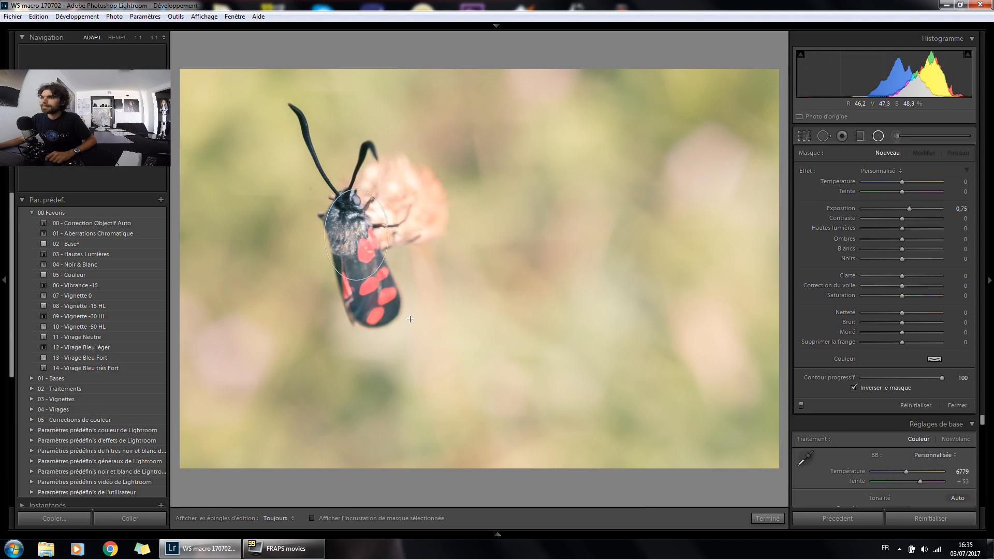
# Step: Draw a tilted radial filter around the insect, centre it on the body, reset its exposure to 0 and turn off mask inversion
pyautogui.moveTo(411, 319); pyautogui.dragTo(454, 268)
pyautogui.moveTo(355, 234); pyautogui.dragTo(352, 224)
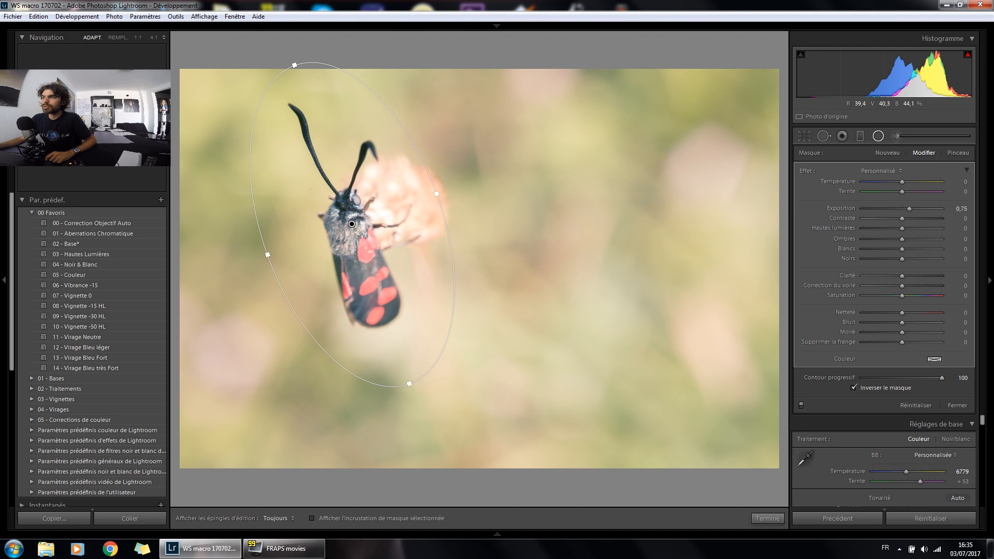
pyautogui.doubleClick(847, 208)
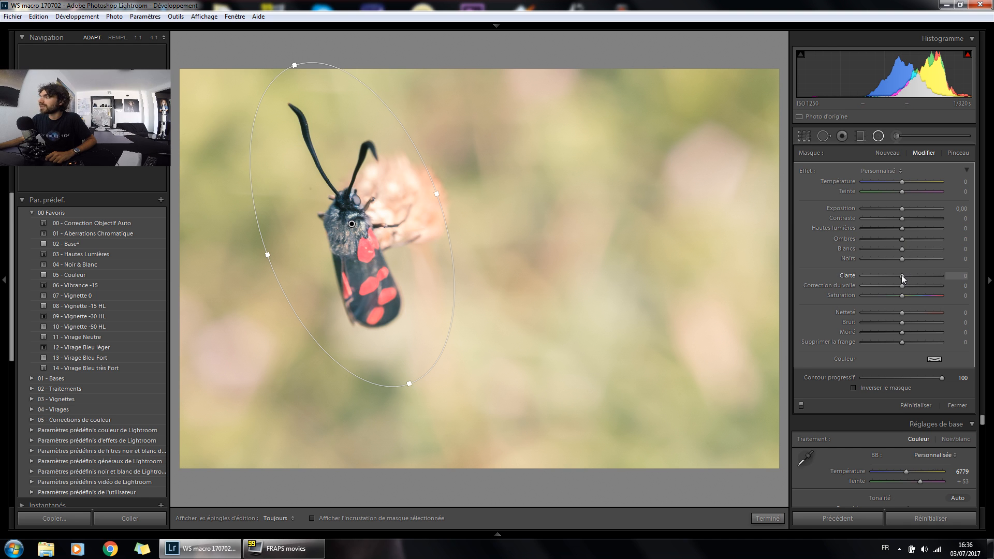
# Step: Set the radial filter's clarity to 100, contrast to 100 and saturation to -22
pyautogui.moveTo(902, 278); pyautogui.dragTo(973, 277)
pyautogui.moveTo(903, 223); pyautogui.dragTo(984, 222)
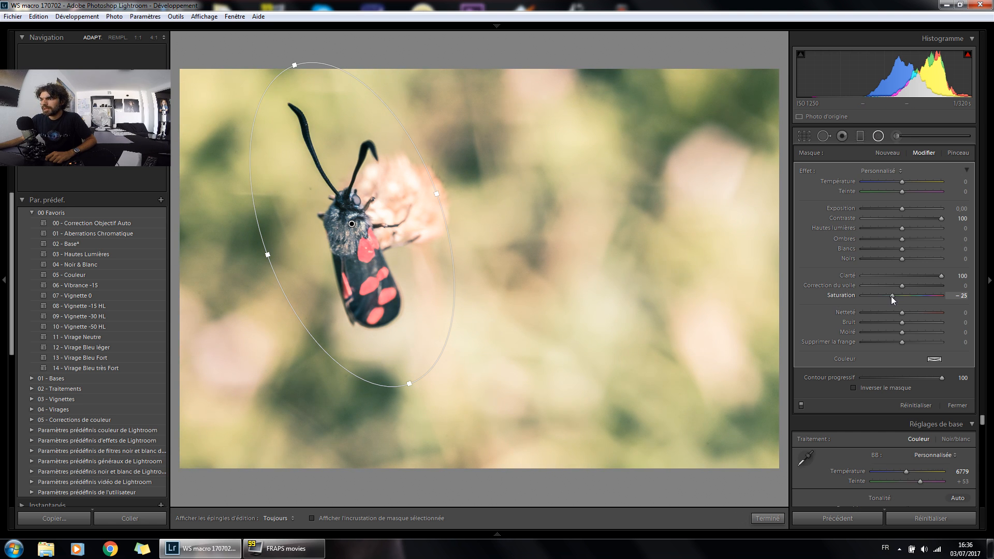
pyautogui.moveTo(896, 298); pyautogui.dragTo(892, 299)
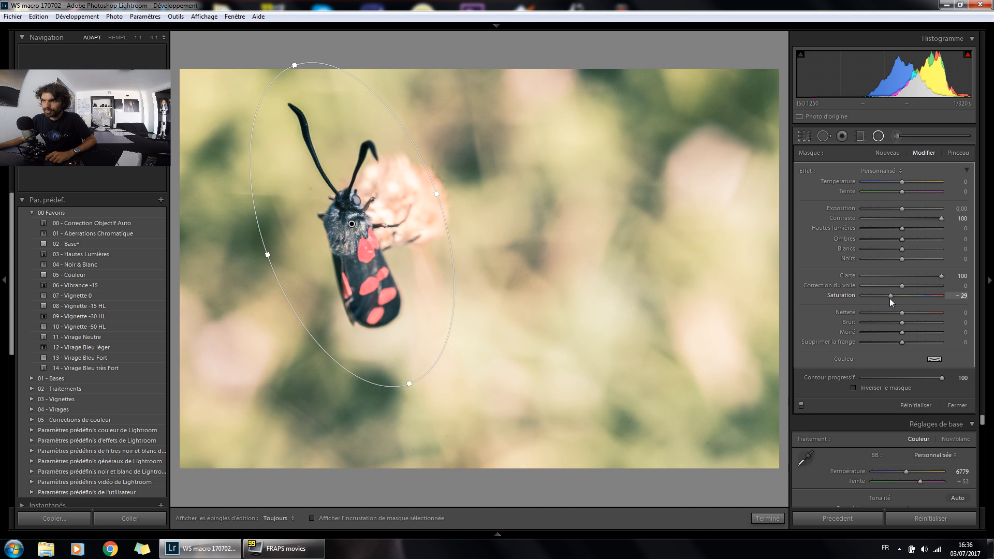
pyautogui.moveTo(891, 299); pyautogui.dragTo(893, 299)
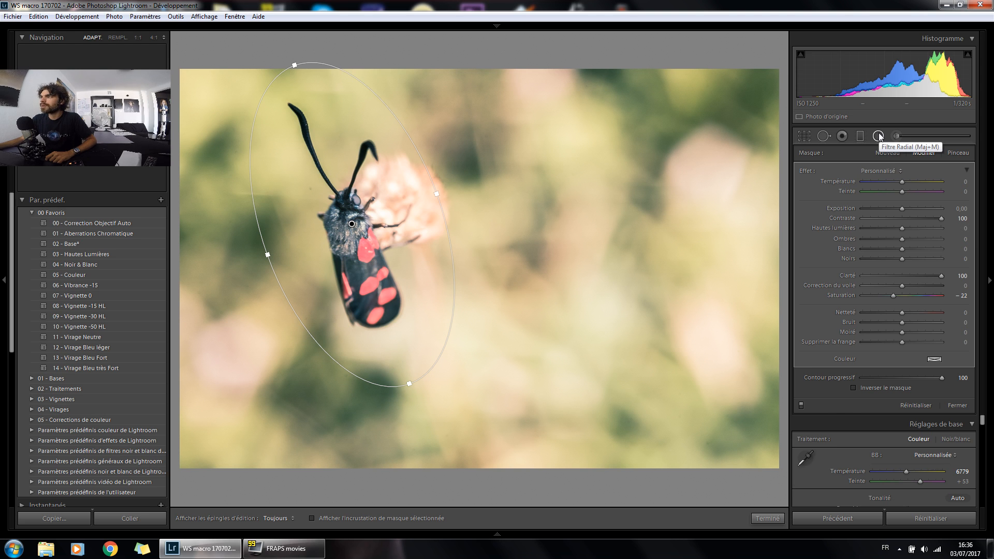
# Step: Add a second, slightly smaller radial filter around the insect, tilted along its body and centred on it
pyautogui.click(887, 153)
pyautogui.moveTo(361, 230); pyautogui.dragTo(439, 382)
pyautogui.moveTo(431, 288)
pyautogui.mouseDown()
pyautogui.moveTo(440, 254)
pyautogui.moveTo(437, 262)
pyautogui.mouseUp()
pyautogui.moveTo(361, 230); pyautogui.dragTo(353, 220)
# Step: Give the second radial filter clarity 100 and exposure -0.53 with mask inversion off, and shift it slightly down over the insect
pyautogui.click(939, 276)
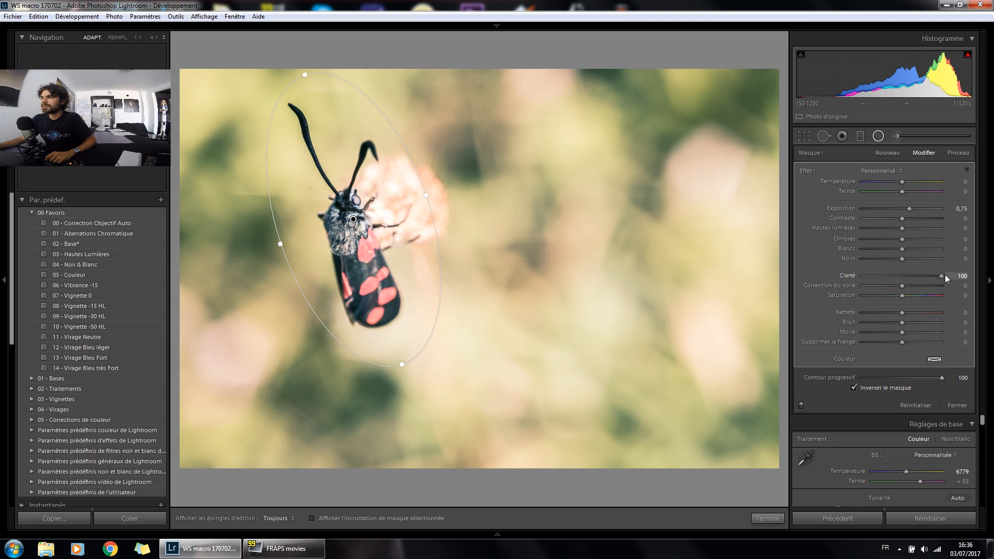
pyautogui.click(880, 390)
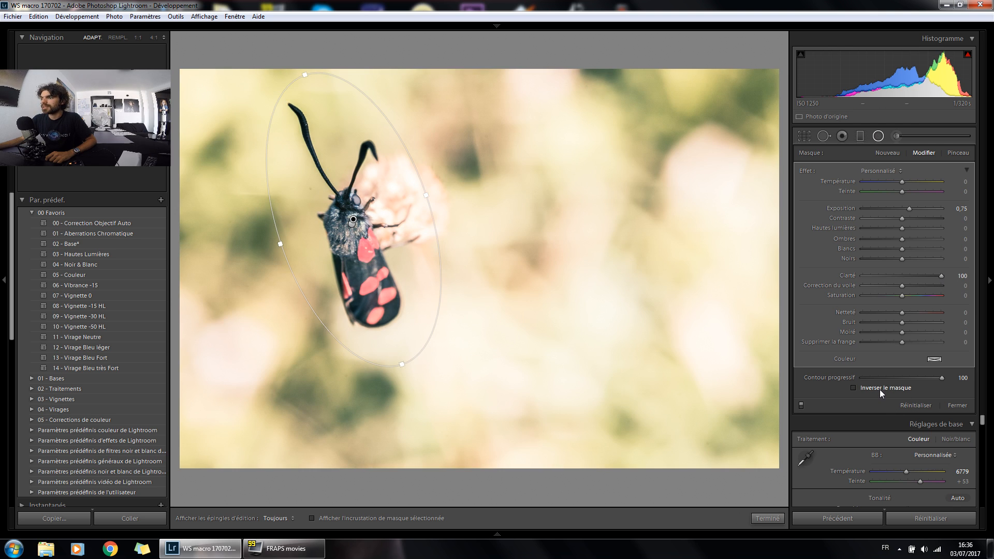
pyautogui.doubleClick(849, 209)
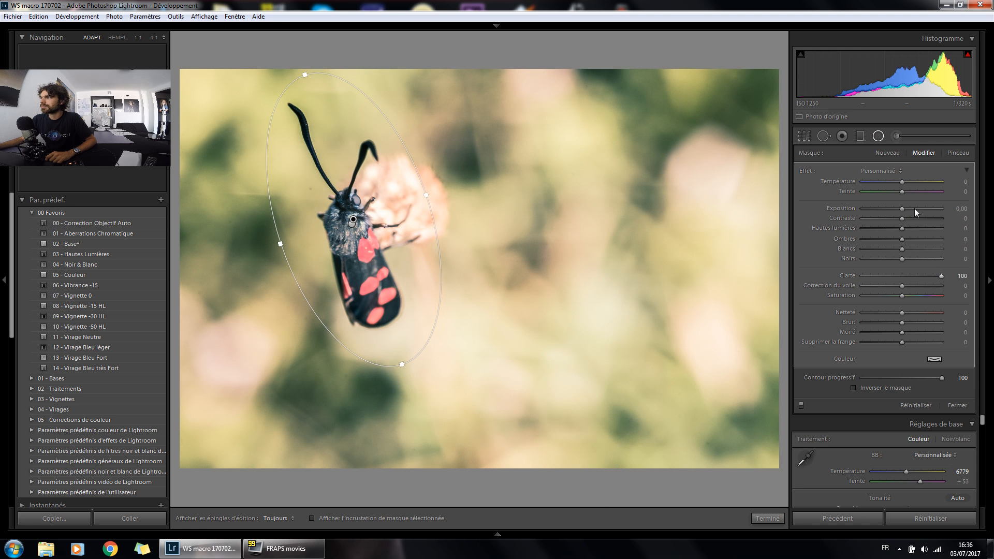
pyautogui.moveTo(902, 208); pyautogui.dragTo(897, 213)
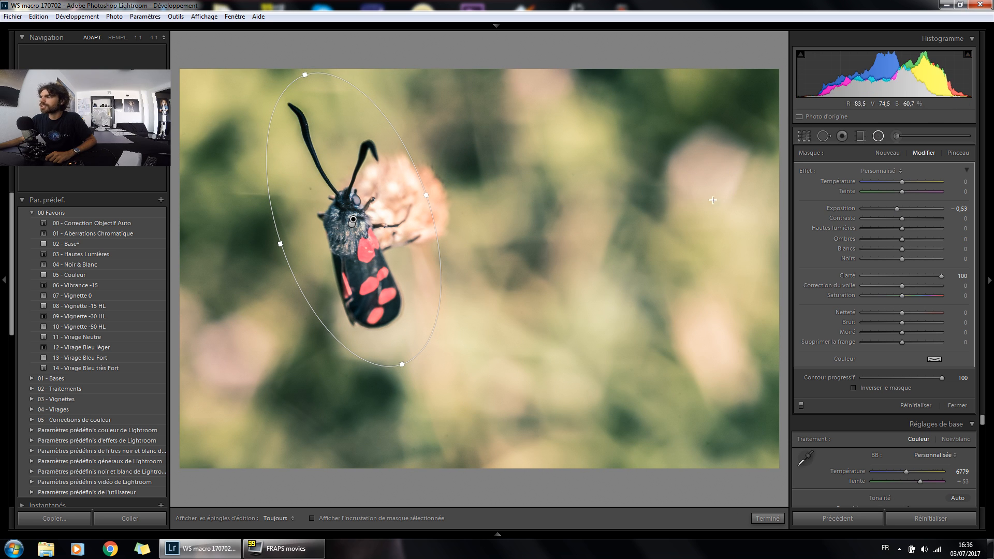
pyautogui.moveTo(903, 218)
pyautogui.mouseDown()
pyautogui.moveTo(872, 222)
pyautogui.moveTo(958, 220)
pyautogui.moveTo(912, 218)
pyautogui.mouseUp()
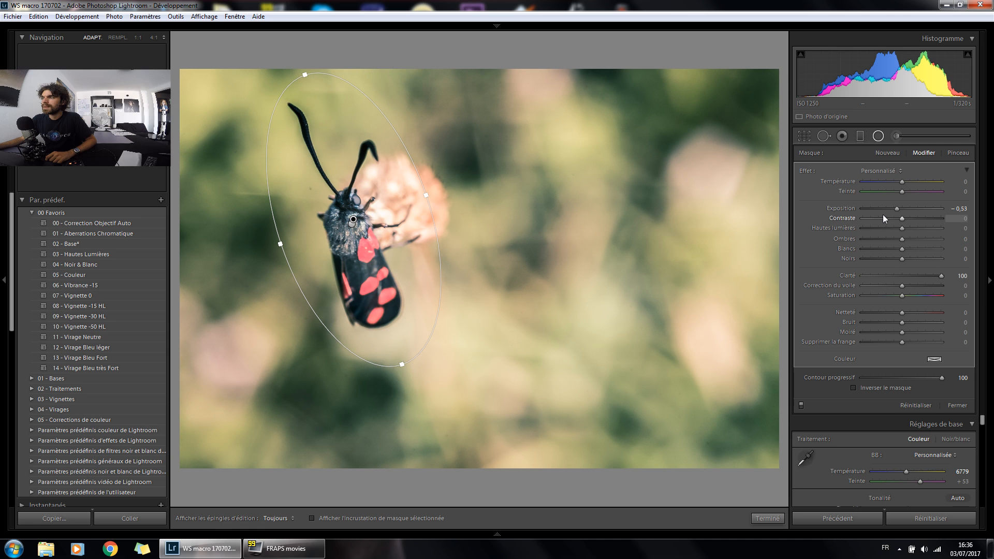
pyautogui.moveTo(353, 220); pyautogui.dragTo(354, 229)
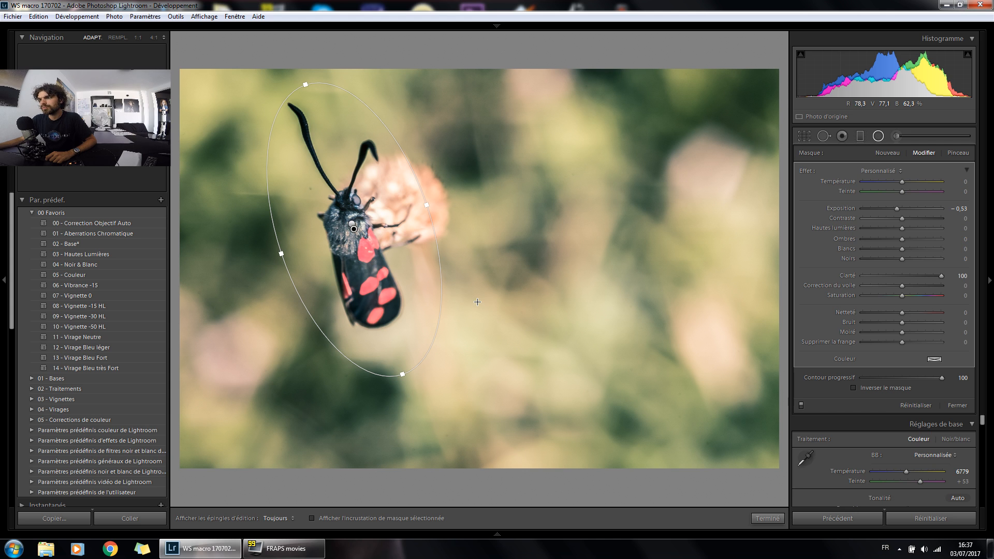
pyautogui.click(882, 137)
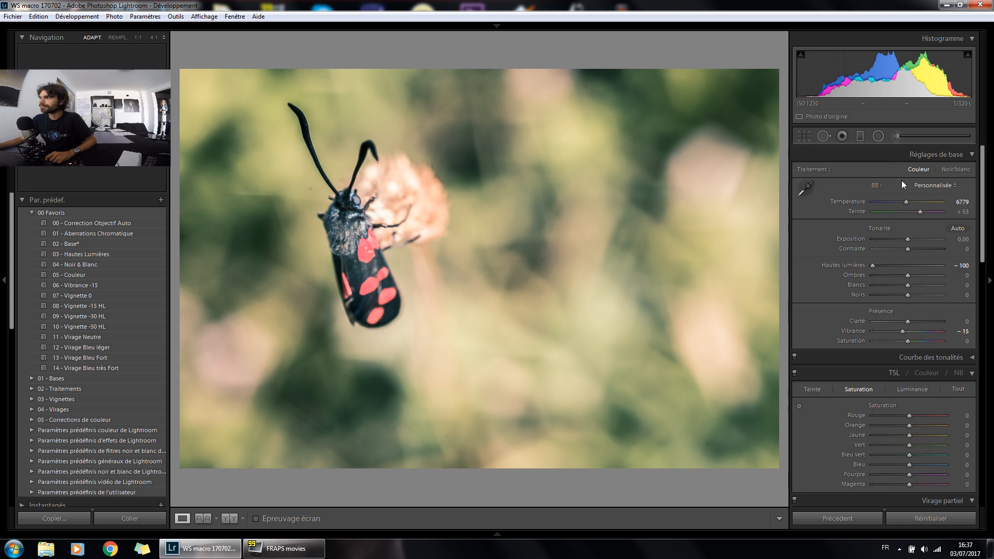
# Step: Set the overall white balance temperature to 7221 and compare the photo side by side with the original
pyautogui.moveTo(906, 204); pyautogui.dragTo(909, 201)
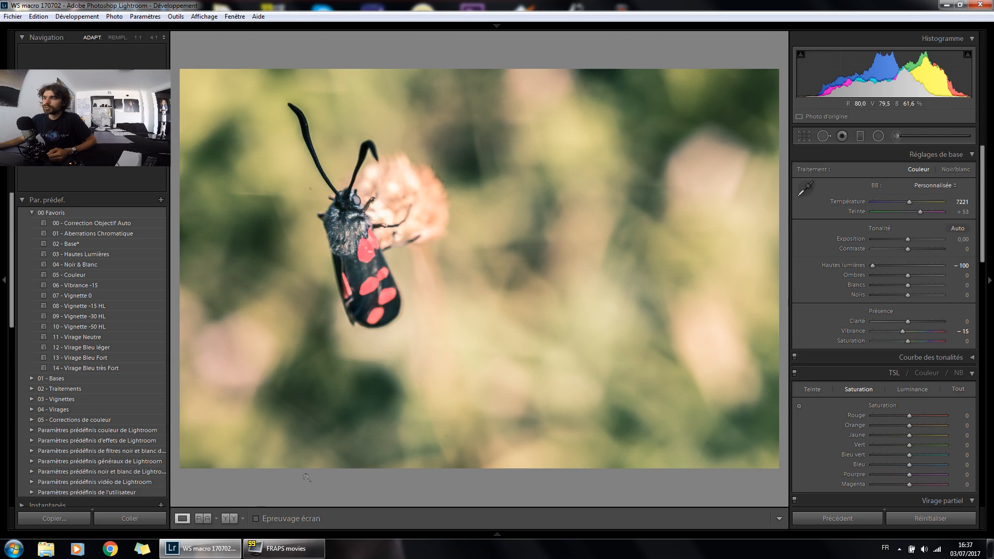
pyautogui.click(229, 518)
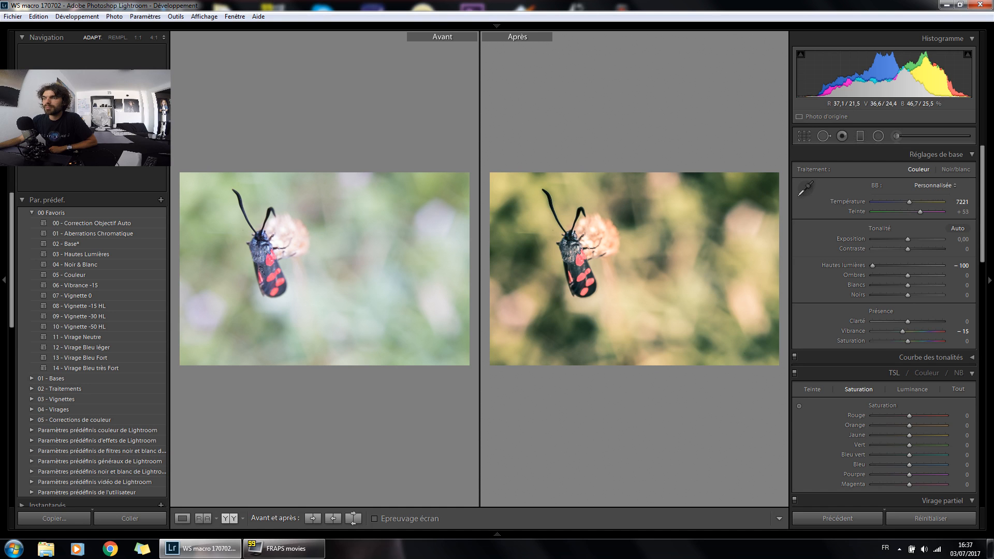
pyautogui.click(185, 518)
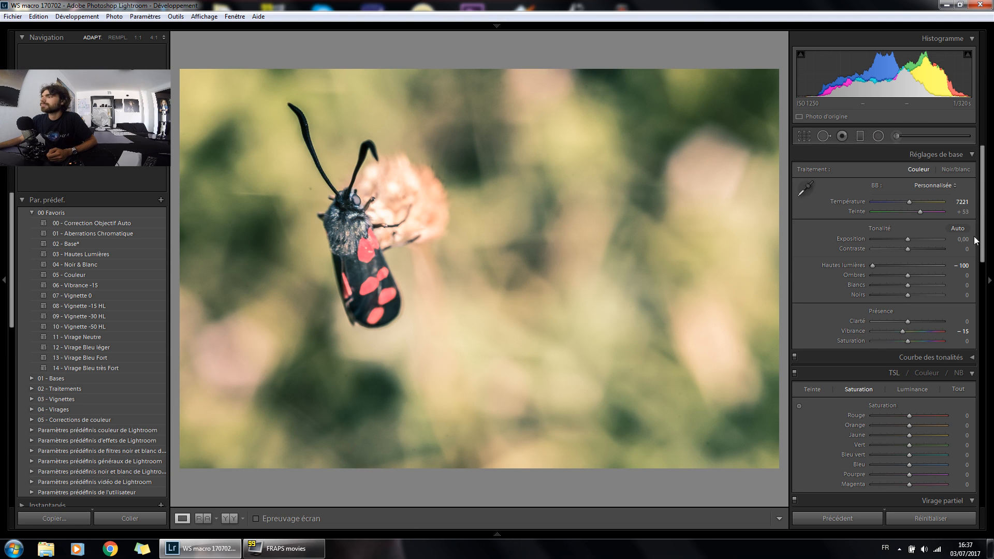
# Step: Lower the photo's overall contrast to -34 and check the before and after versions side by side
pyautogui.moveTo(899, 248); pyautogui.dragTo(896, 251)
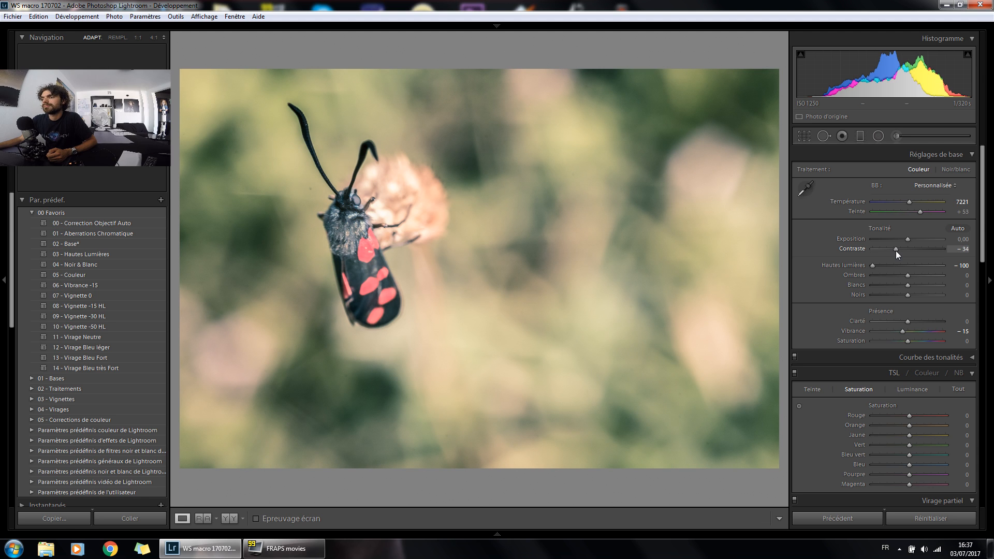
pyautogui.click(229, 519)
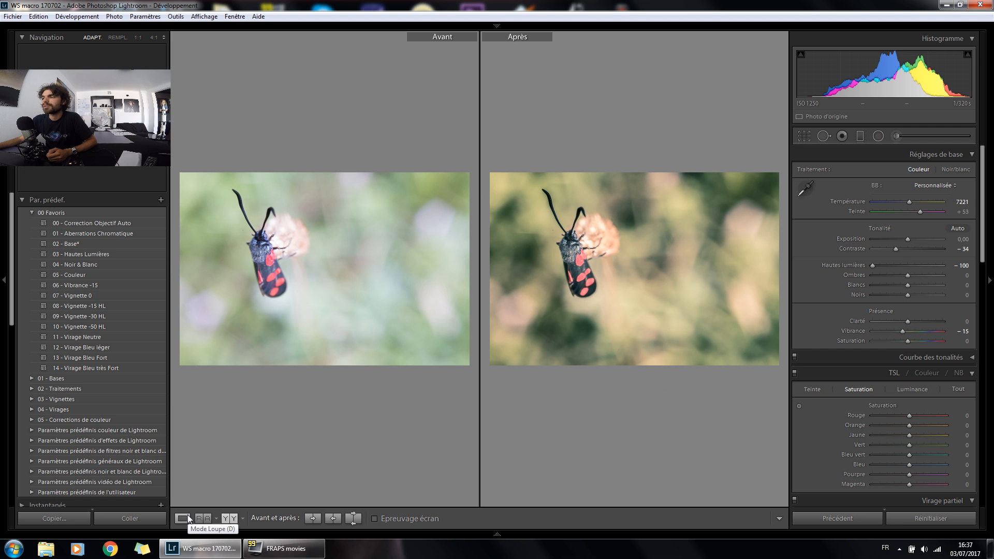
pyautogui.click(182, 519)
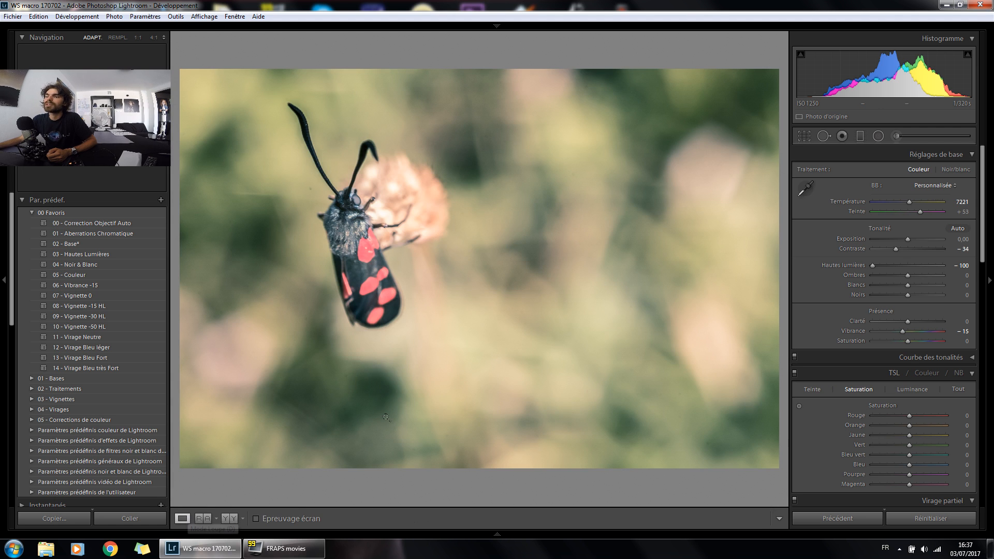